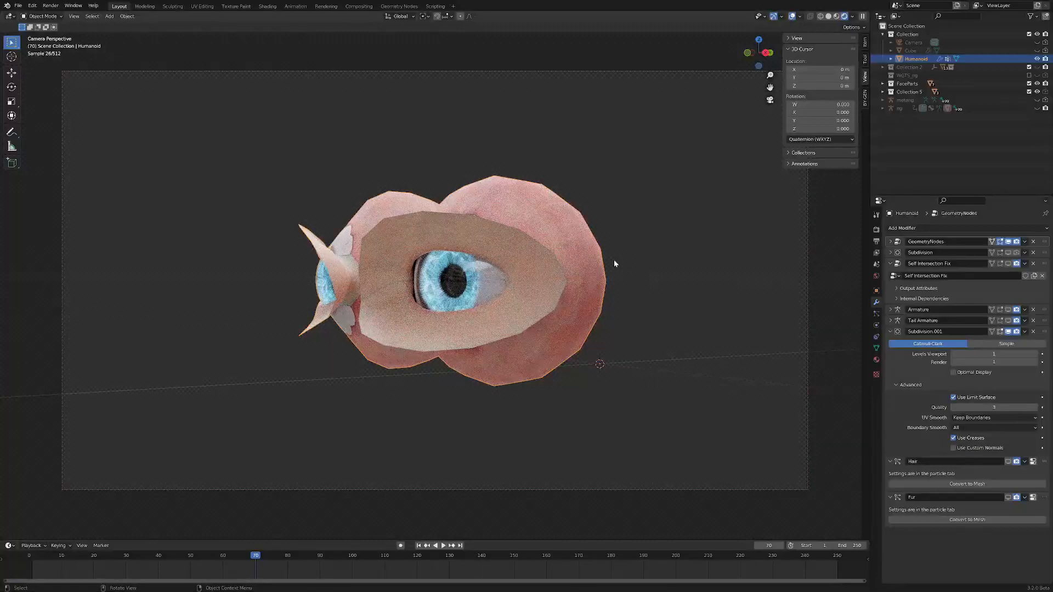
# Display the Humanoid's eyes in wireframe shading with X-ray turned off.
pyautogui.moveTo(482, 249); pyautogui.dragTo(554, 267, button='middle')
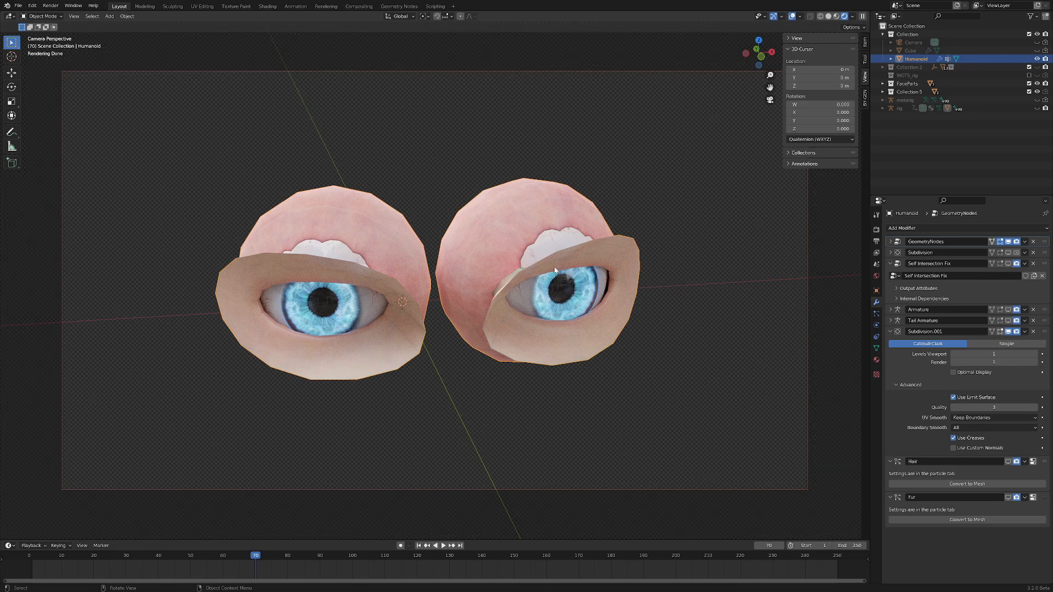
pyautogui.click(820, 16)
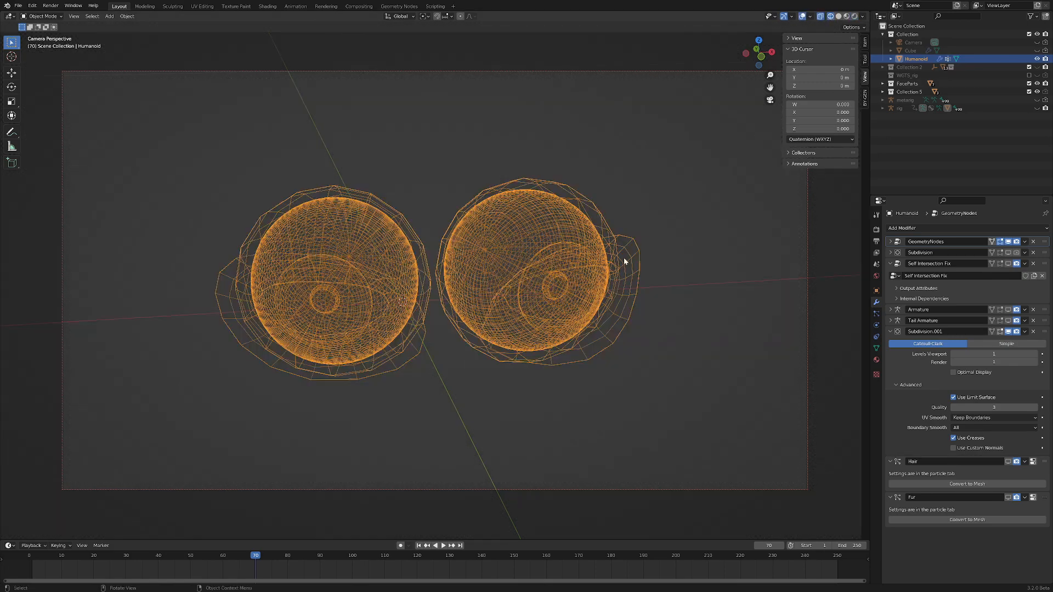
pyautogui.moveTo(689, 255); pyautogui.dragTo(629, 256, button='middle')
pyautogui.click(820, 17)
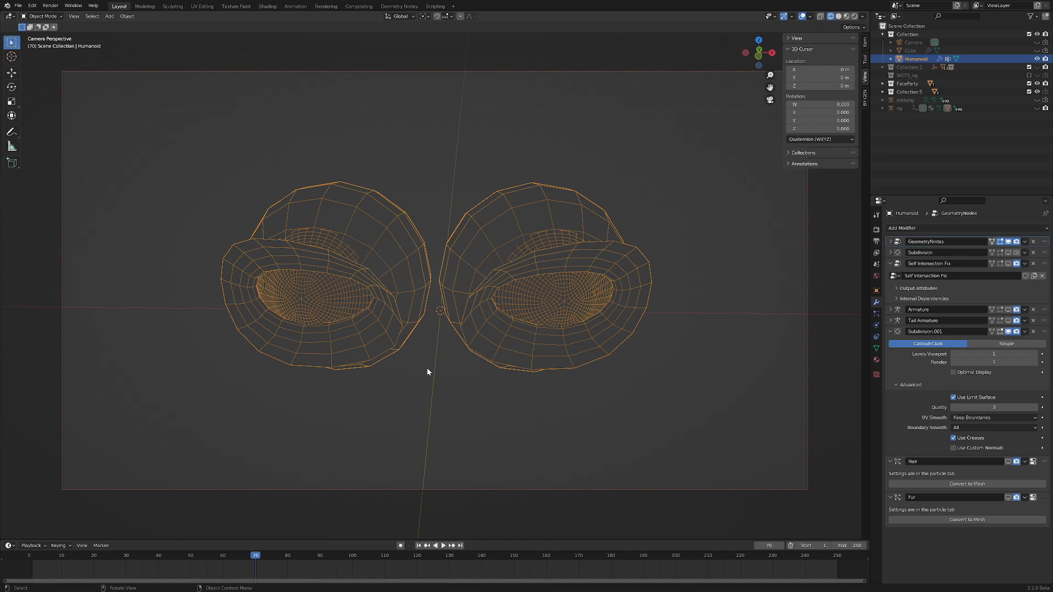
# Compare the eye and eyelid wireframe with the Subdivision.001 modifier's viewport display switched off and back on.
pyautogui.moveTo(427, 372); pyautogui.dragTo(445, 359, button='middle')
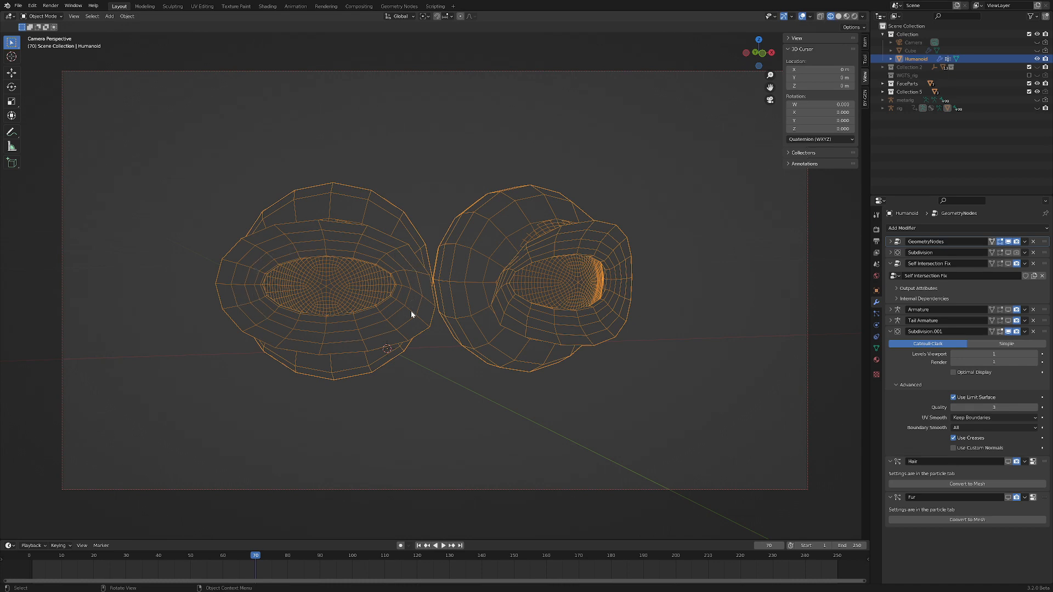
pyautogui.moveTo(475, 363); pyautogui.dragTo(635, 396, button='middle')
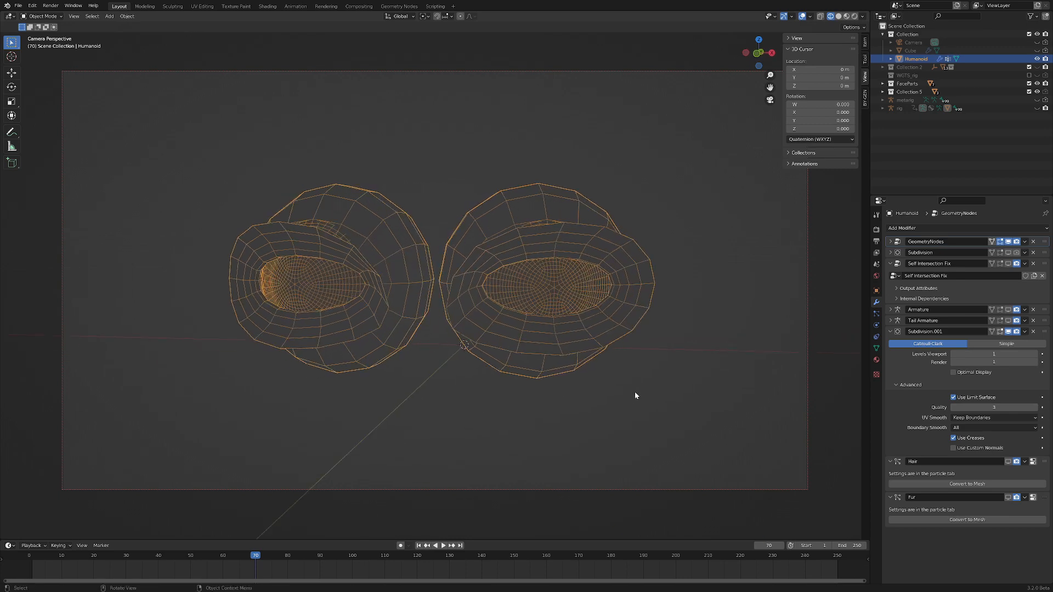
pyautogui.moveTo(635, 395); pyautogui.dragTo(582, 378, button='middle')
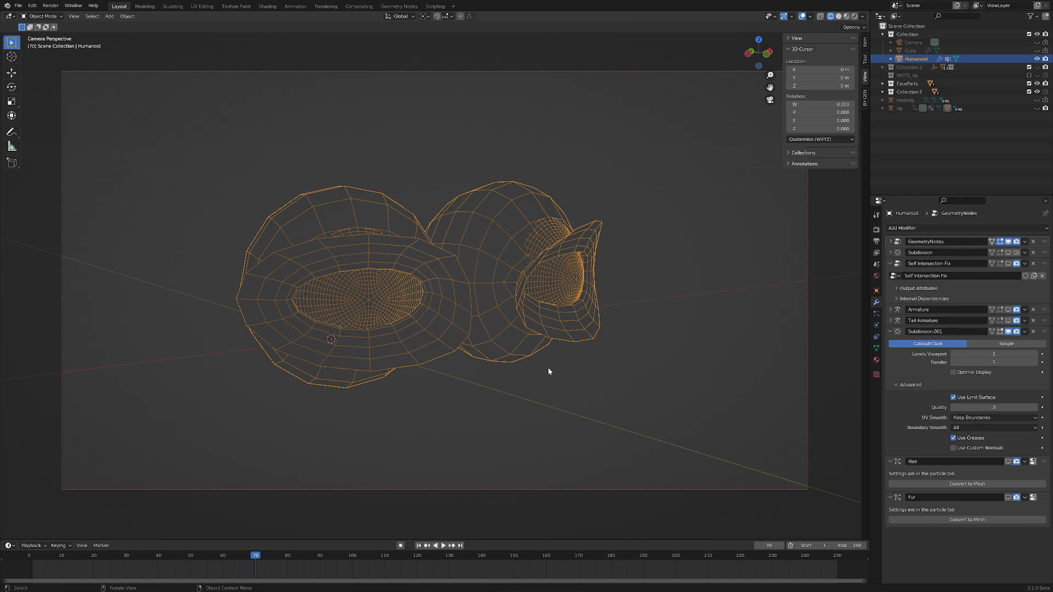
pyautogui.moveTo(564, 390); pyautogui.dragTo(583, 365, button='middle')
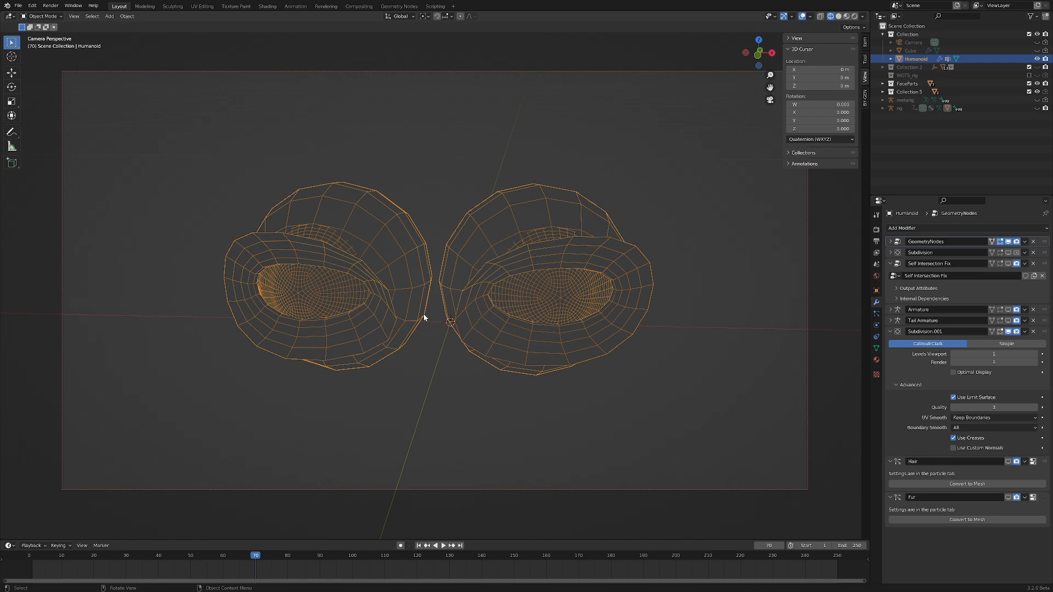
pyautogui.moveTo(386, 326); pyautogui.dragTo(445, 288, button='middle')
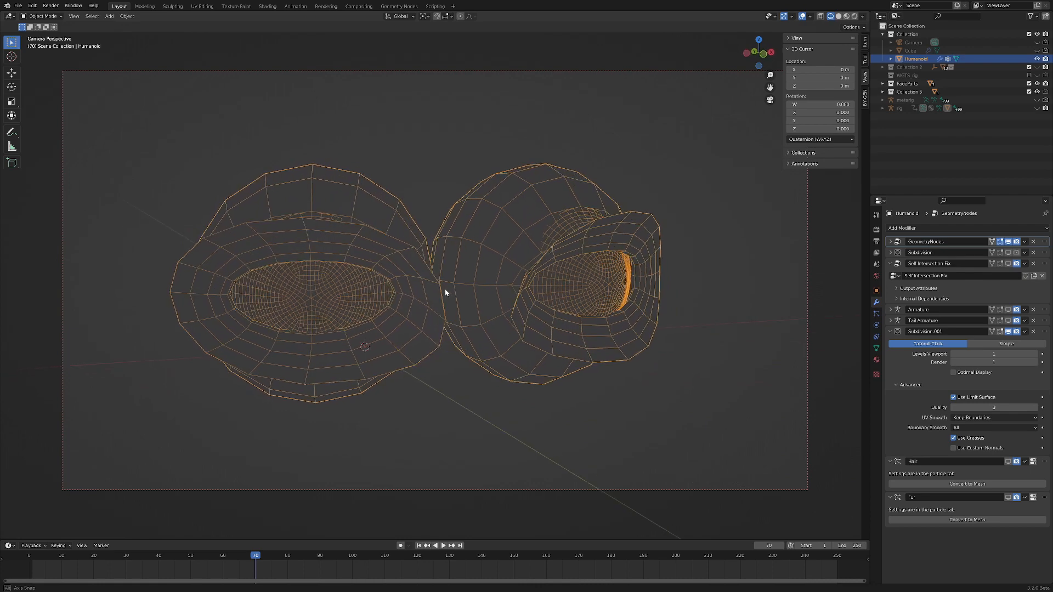
pyautogui.click(1007, 332)
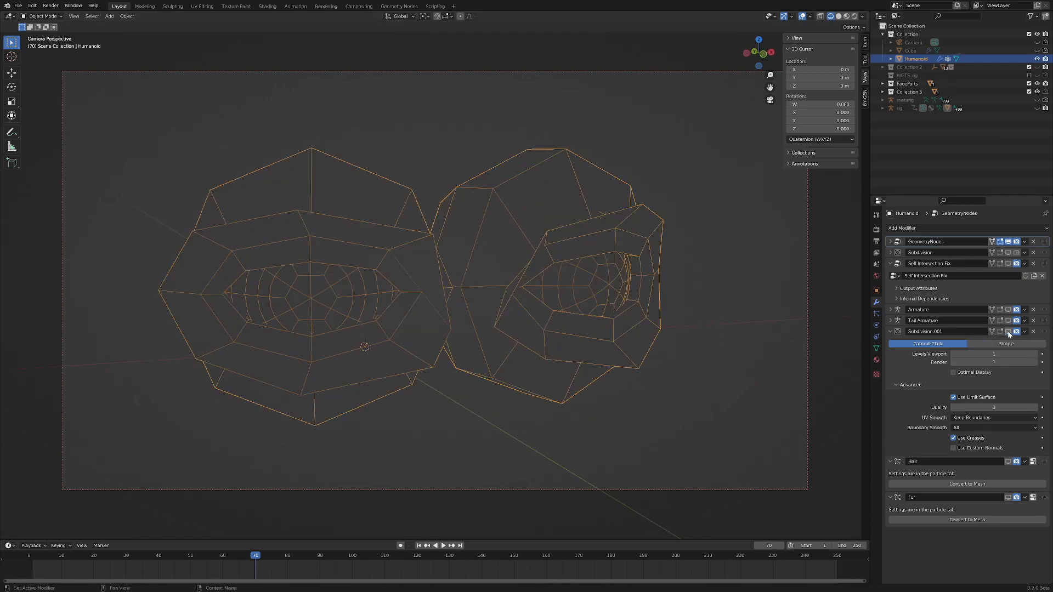
pyautogui.moveTo(655, 362); pyautogui.dragTo(622, 377, button='middle')
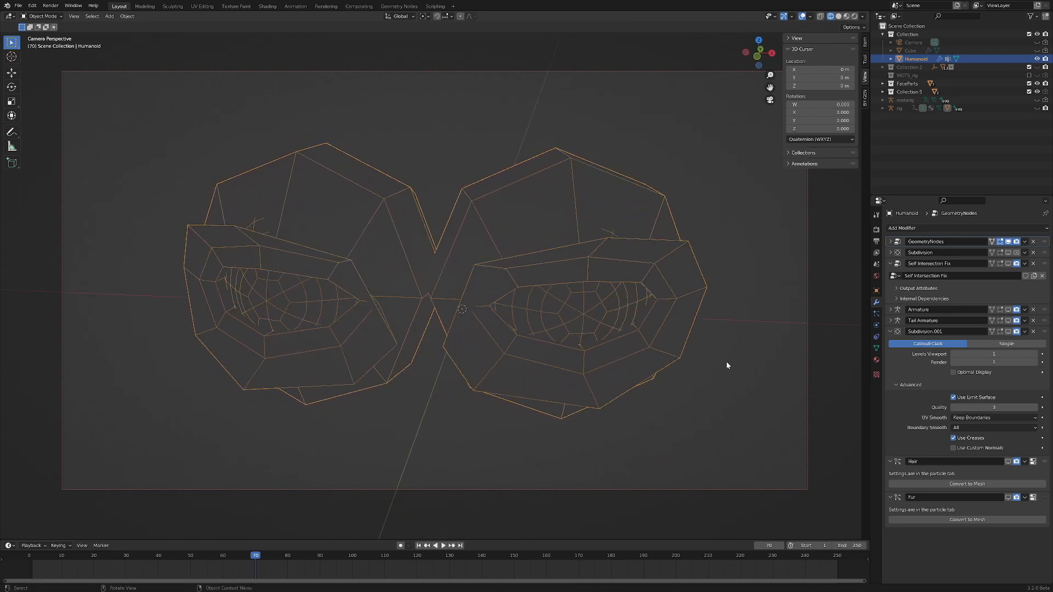
pyautogui.click(1008, 331)
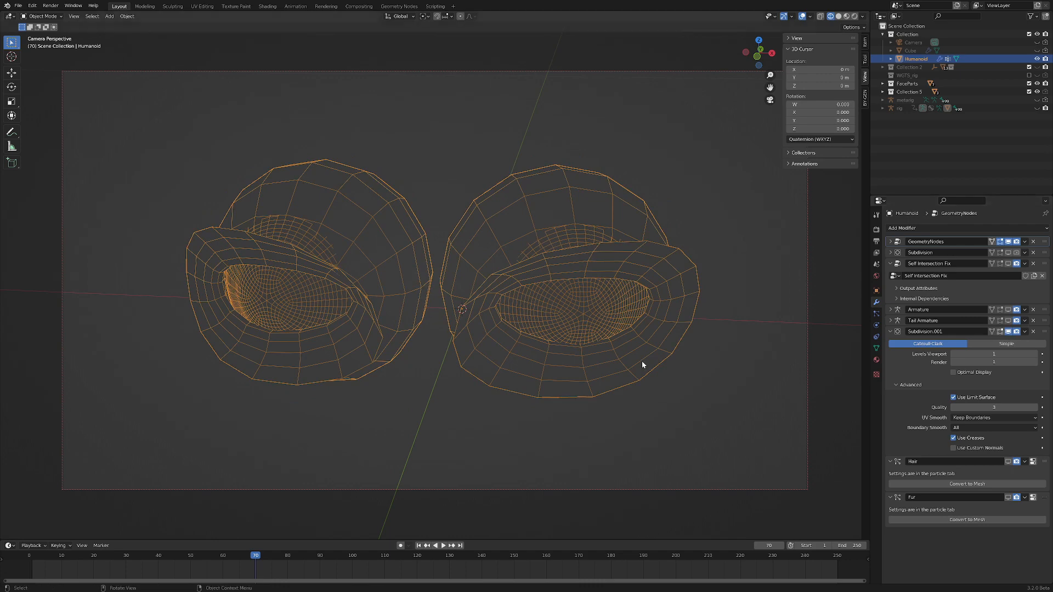
# Examine the subdivided eye wireframe from the front, side and above, and return to rendered shading.
pyautogui.moveTo(642, 364); pyautogui.dragTo(665, 347, button='middle')
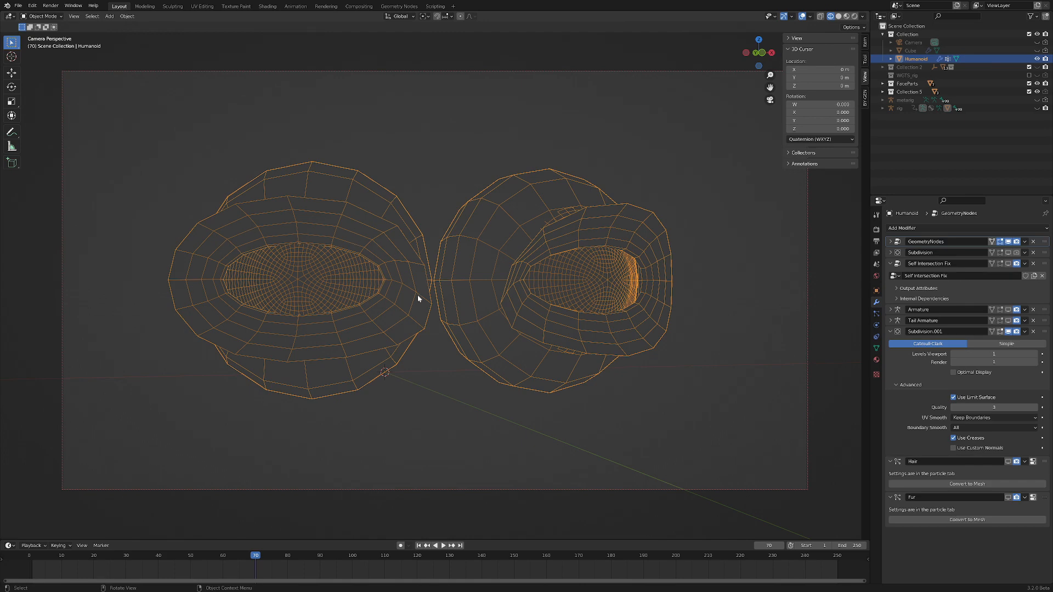
pyautogui.moveTo(482, 301); pyautogui.dragTo(497, 327, button='middle')
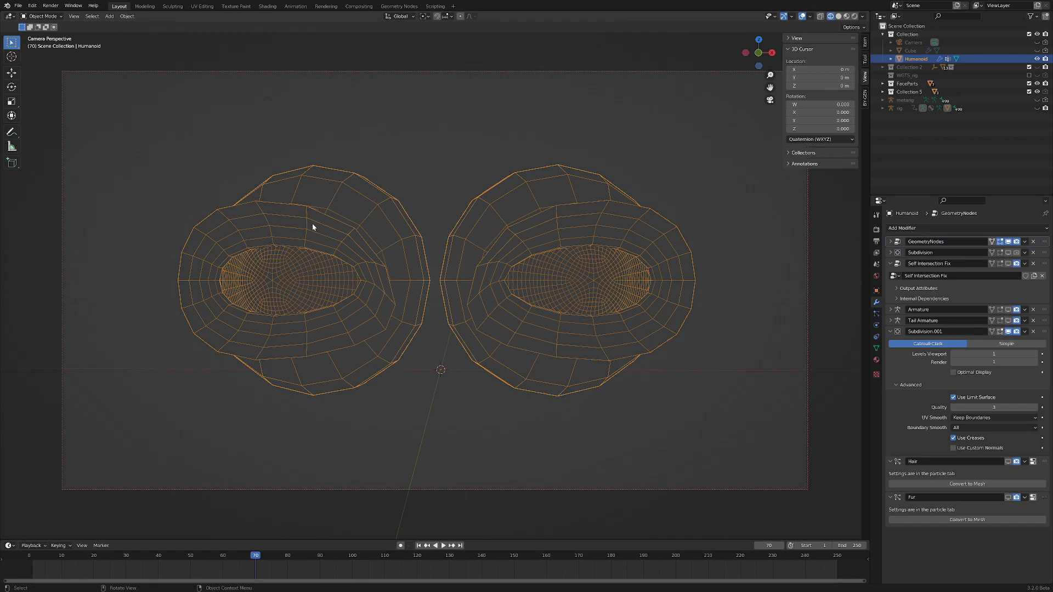
pyautogui.moveTo(249, 236); pyautogui.dragTo(291, 245, button='middle')
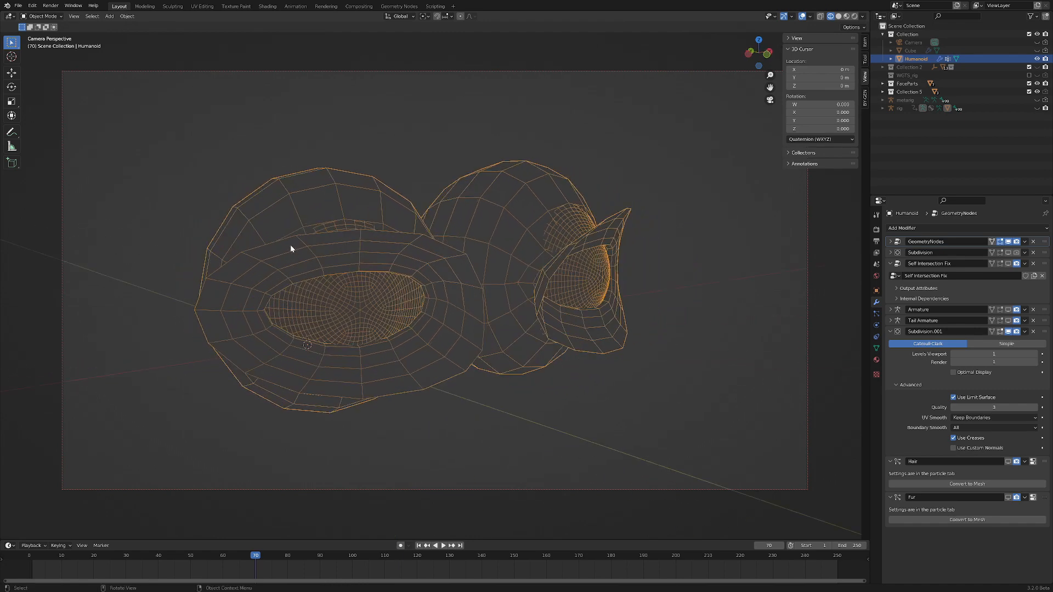
pyautogui.moveTo(276, 300); pyautogui.dragTo(321, 338, button='middle')
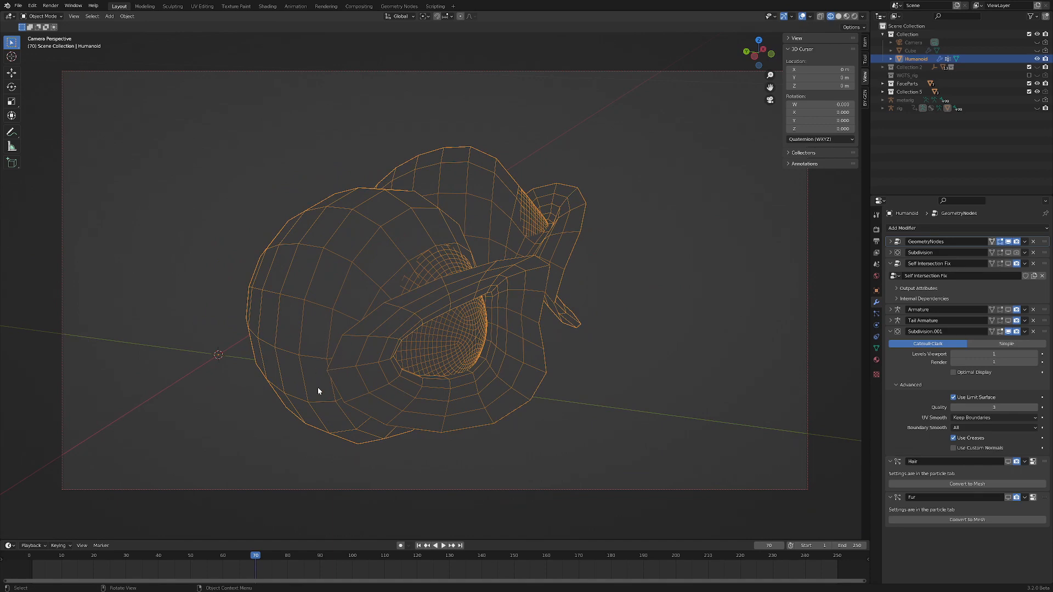
pyautogui.moveTo(488, 405); pyautogui.dragTo(463, 253, button='middle')
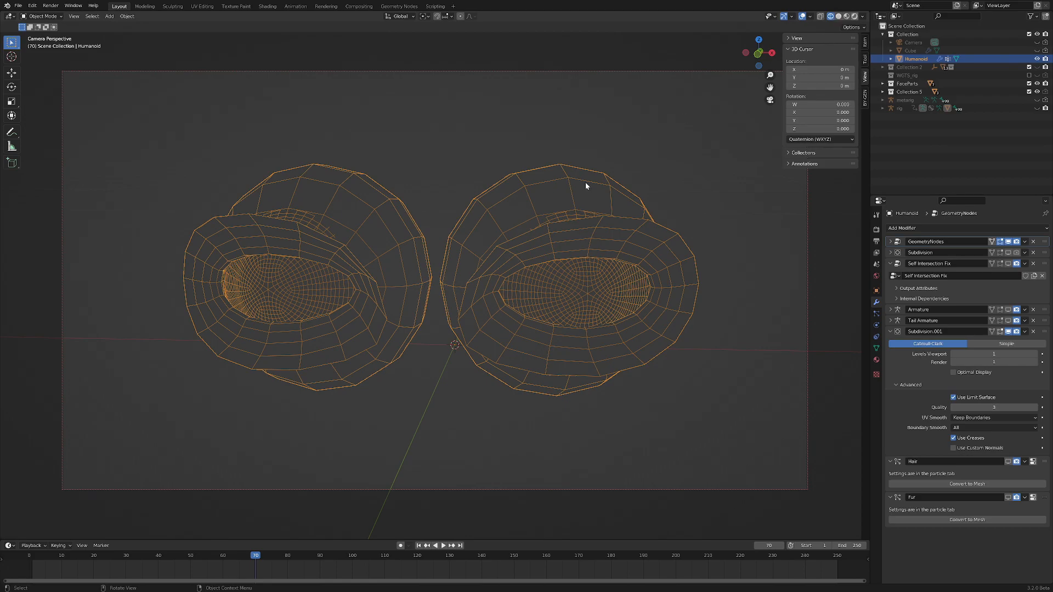
pyautogui.hotkey('shift', 'z')
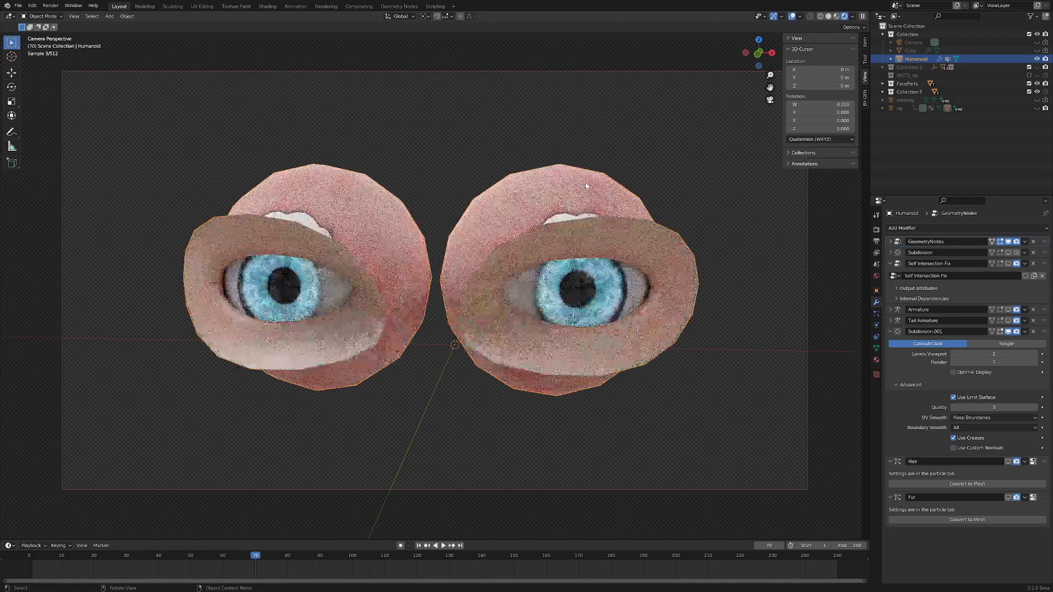
# Examine the rendered eyes up close from several angles, including the eyelid corners and the skin around them.
pyautogui.scroll(1, 586, 186)
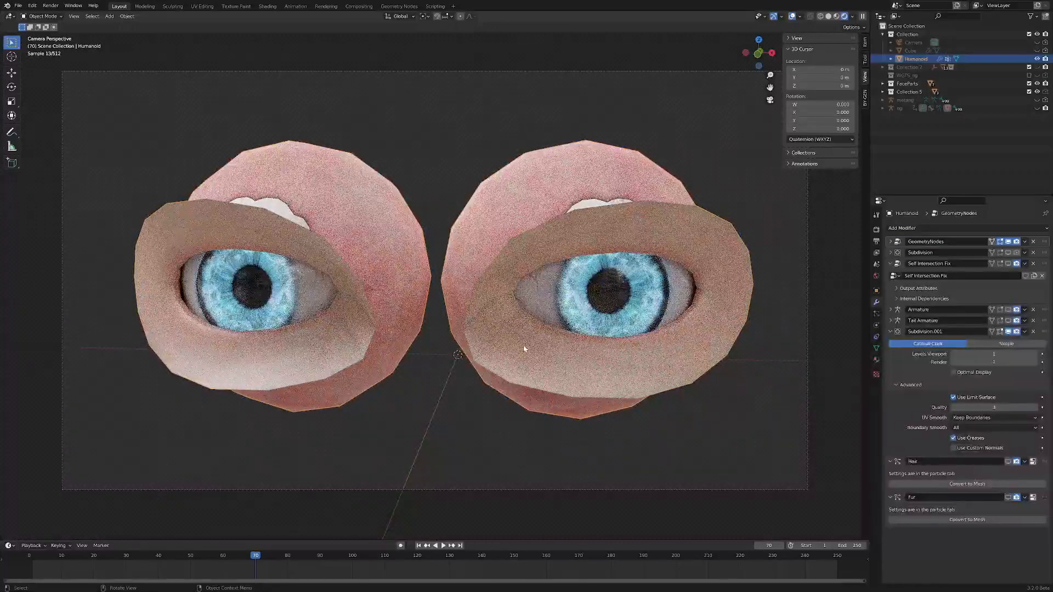
pyautogui.moveTo(663, 255); pyautogui.dragTo(437, 263, button='middle')
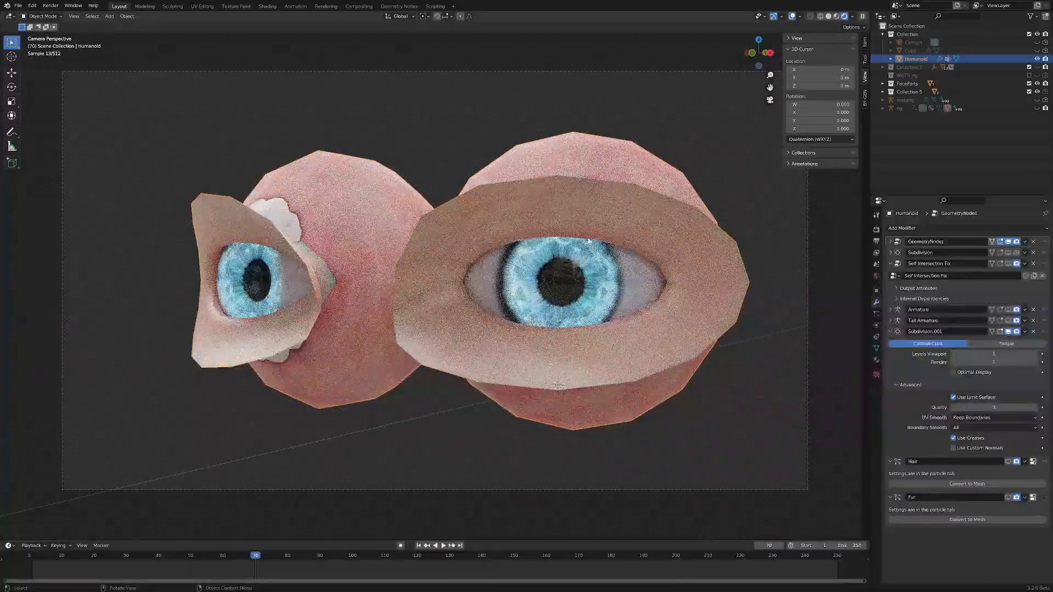
pyautogui.moveTo(600, 246); pyautogui.dragTo(584, 254, button='middle')
pyautogui.moveTo(497, 323); pyautogui.dragTo(493, 322, button='middle')
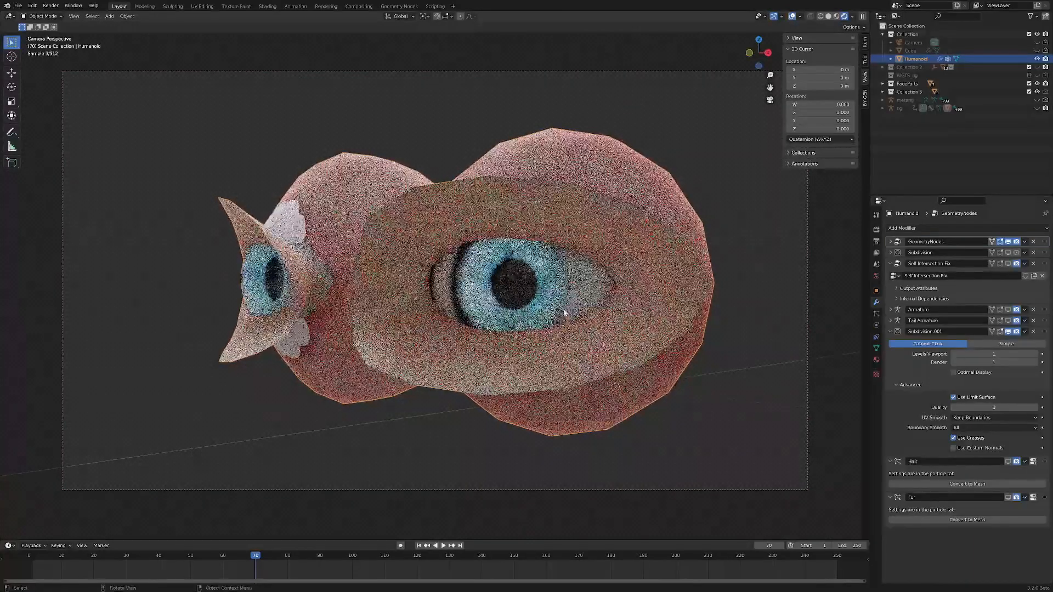
pyautogui.scroll(2, 581, 303)
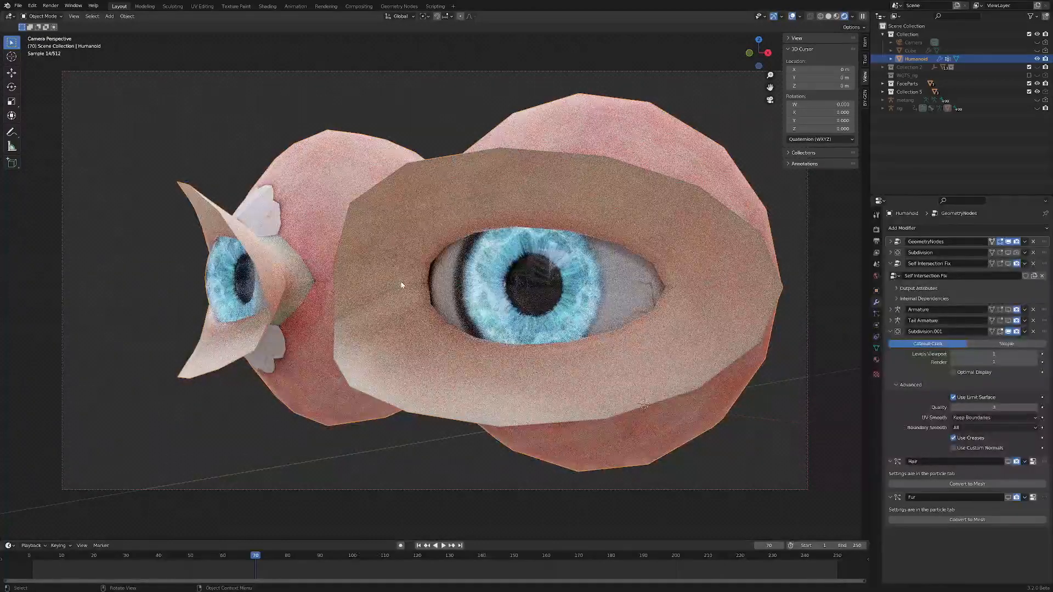
pyautogui.moveTo(402, 284); pyautogui.dragTo(453, 305, button='middle')
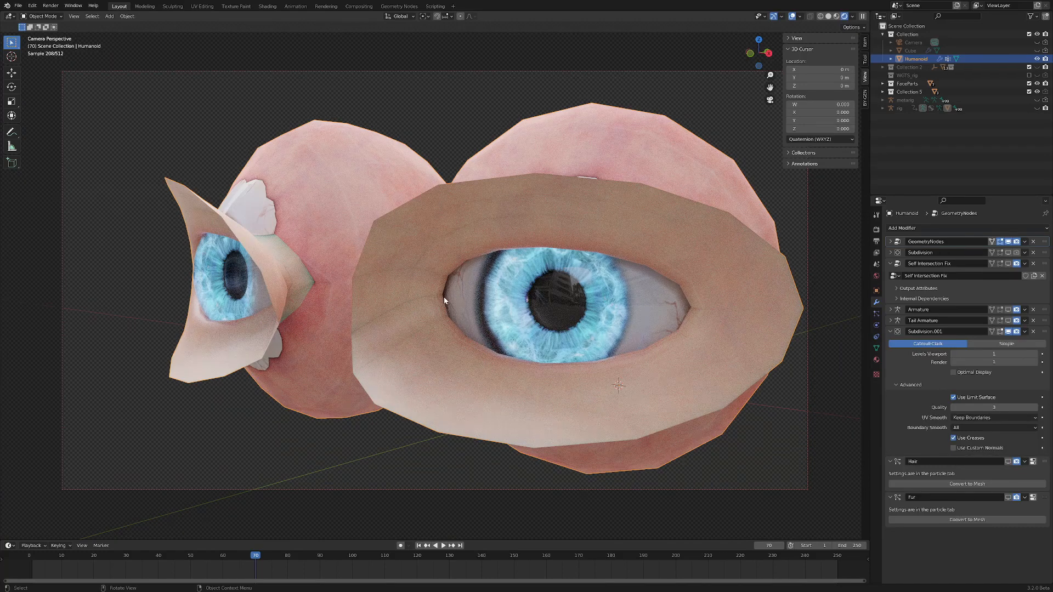
pyautogui.moveTo(375, 296); pyautogui.dragTo(434, 318, button='middle')
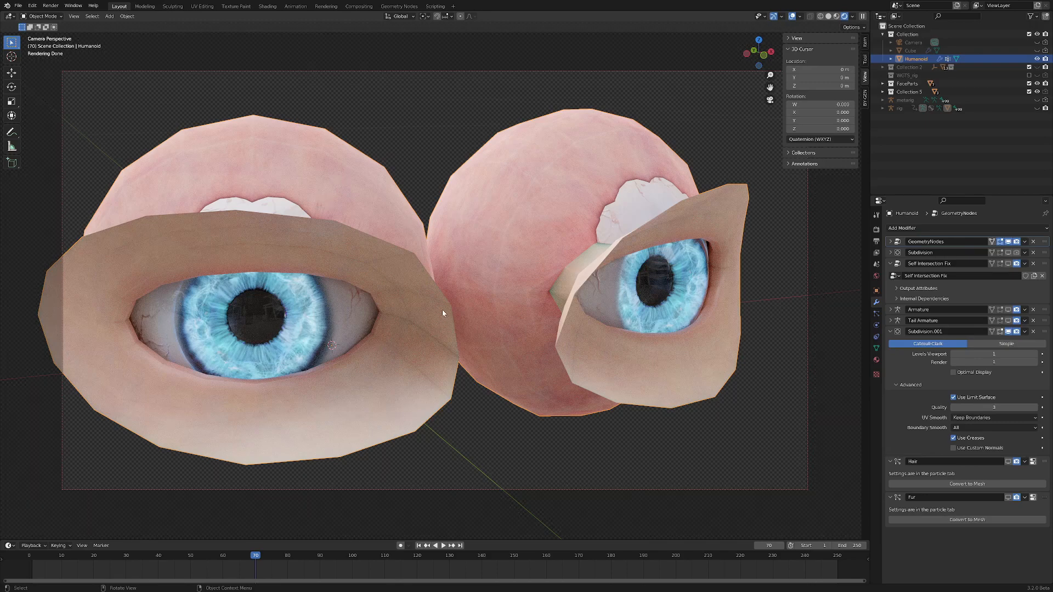
pyautogui.moveTo(419, 314); pyautogui.dragTo(385, 301, button='middle')
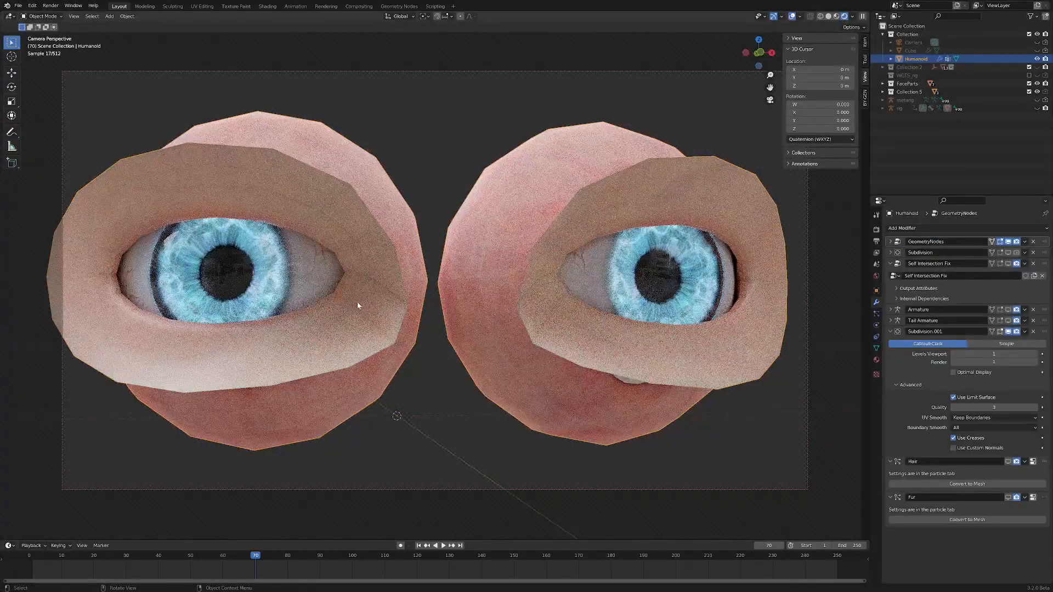
pyautogui.moveTo(431, 324); pyautogui.dragTo(422, 327, button='middle')
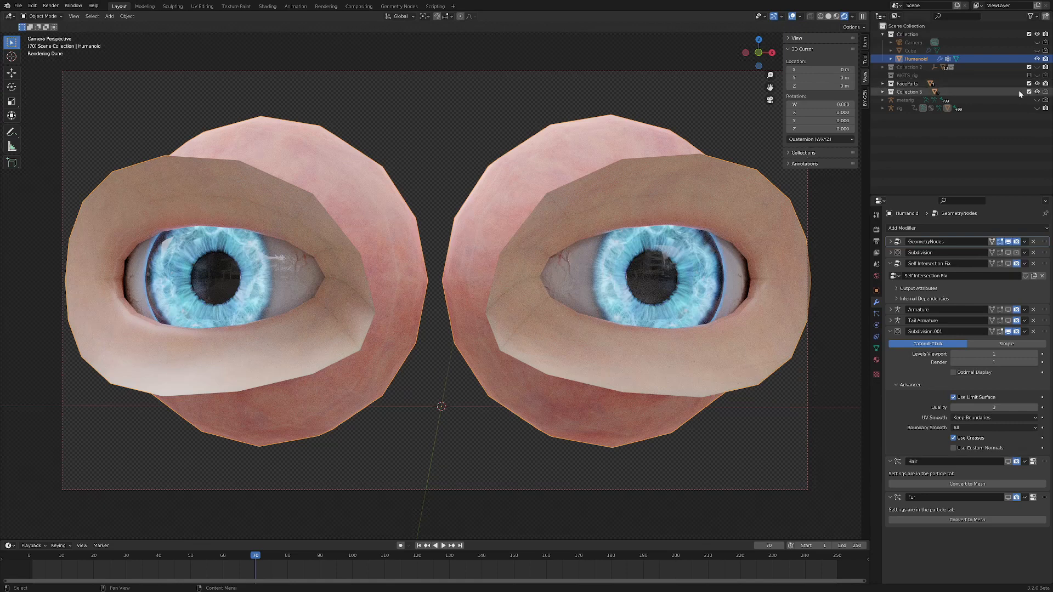
# Show the EyeSocket object from the FaceParts collection and hide the Humanoid.
pyautogui.click(882, 84)
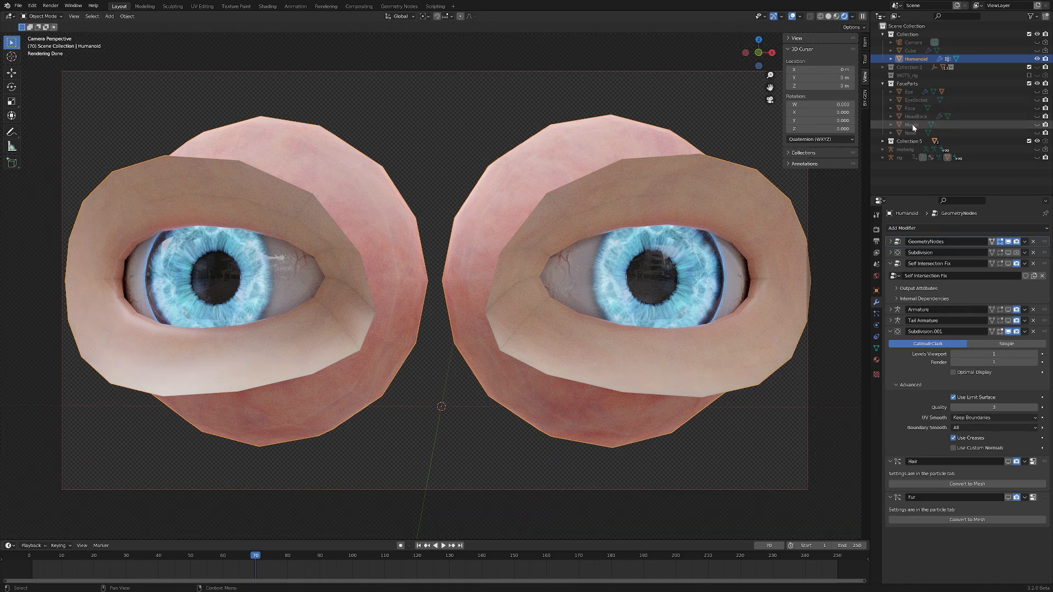
pyautogui.click(1037, 100)
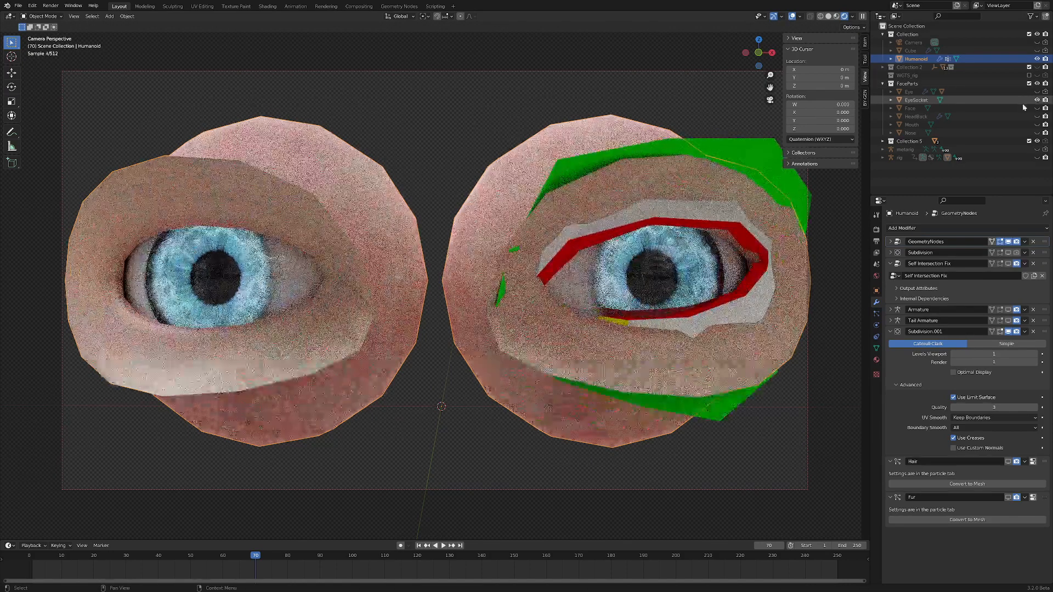
pyautogui.click(1036, 59)
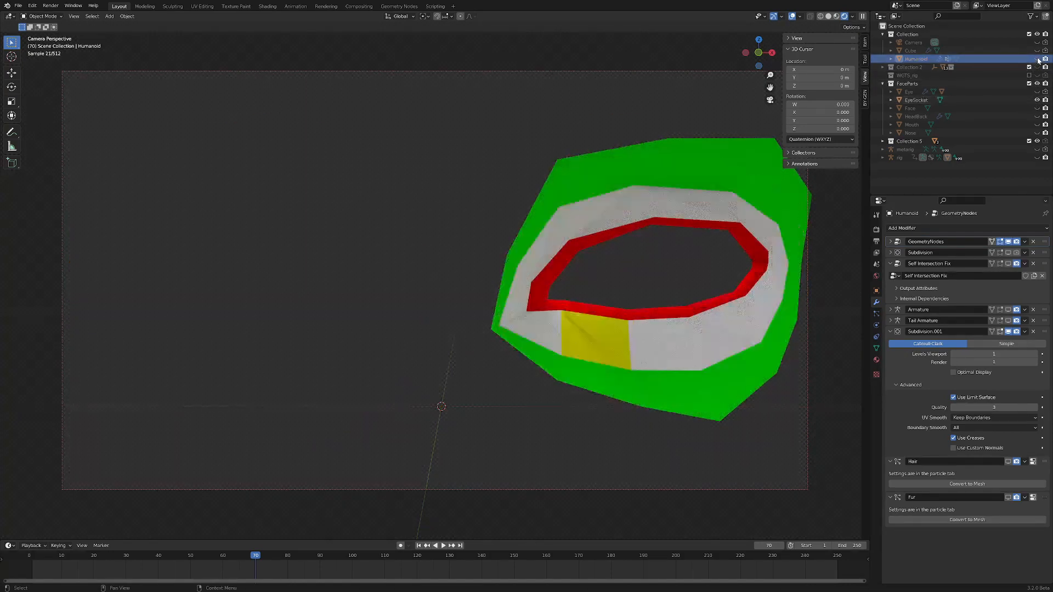
# Show the Face, HeadBack, Mouth and Nose objects of the FaceParts collection.
pyautogui.click(1036, 108)
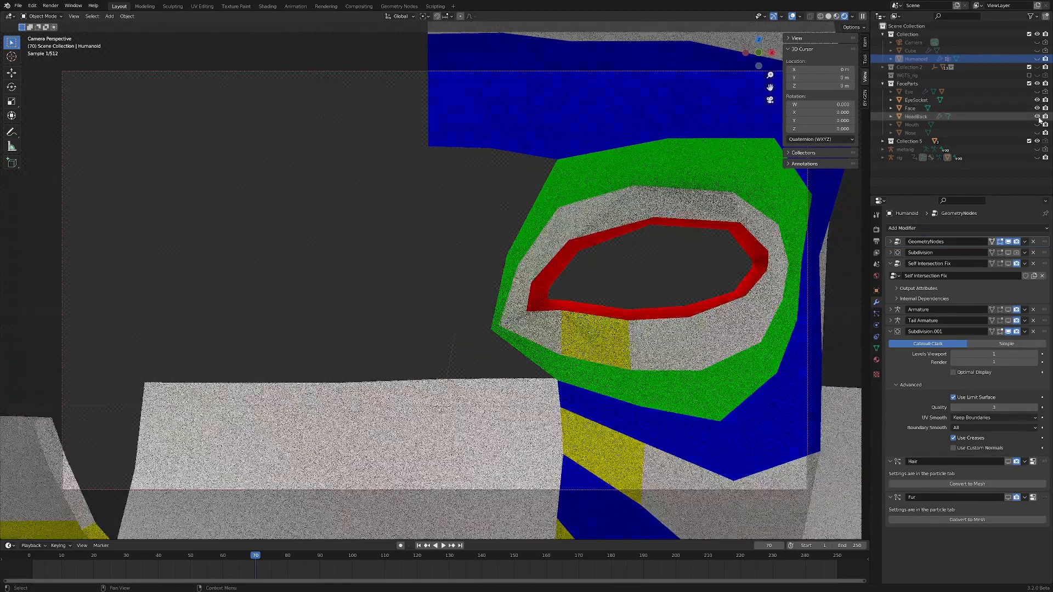
pyautogui.click(1037, 116)
pyautogui.click(1037, 124)
pyautogui.click(1036, 132)
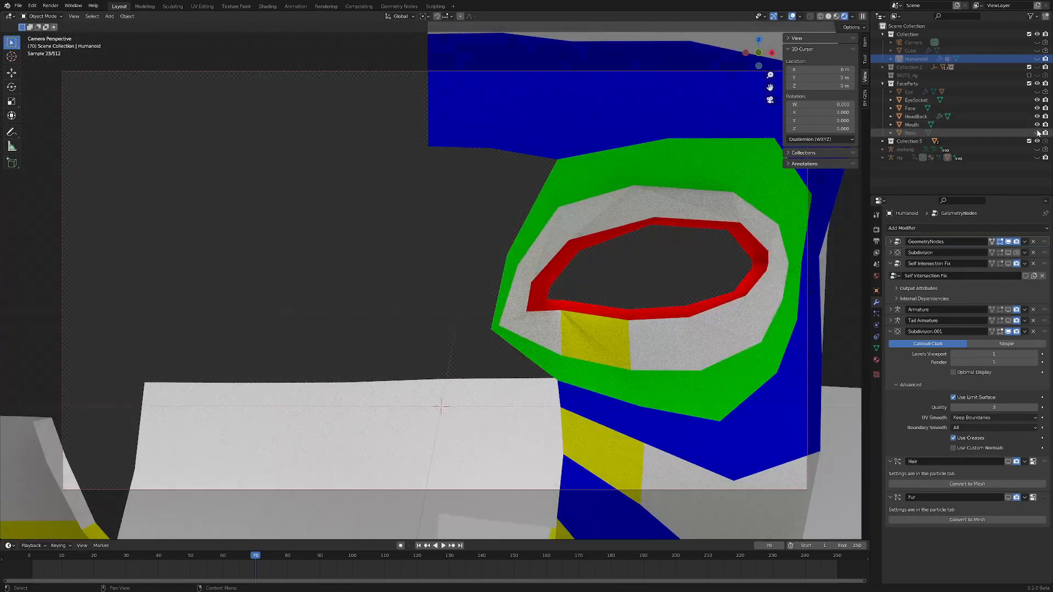
pyautogui.scroll(-8, 621, 158)
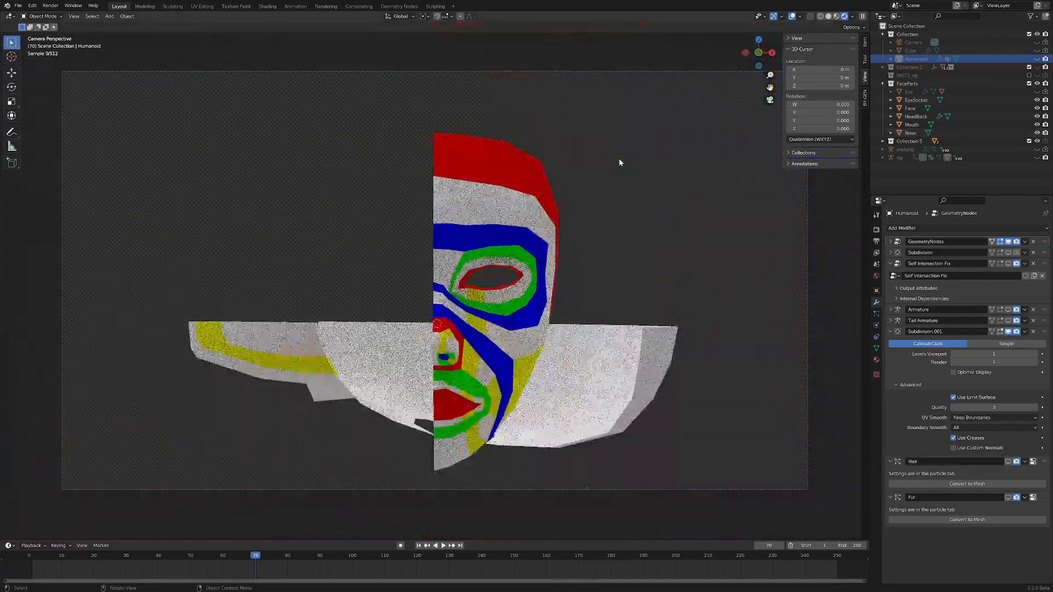
pyautogui.moveTo(594, 203)
pyautogui.mouseDown(button='middle')
pyautogui.moveTo(588, 137)
pyautogui.moveTo(588, 196)
pyautogui.mouseUp(button='middle')
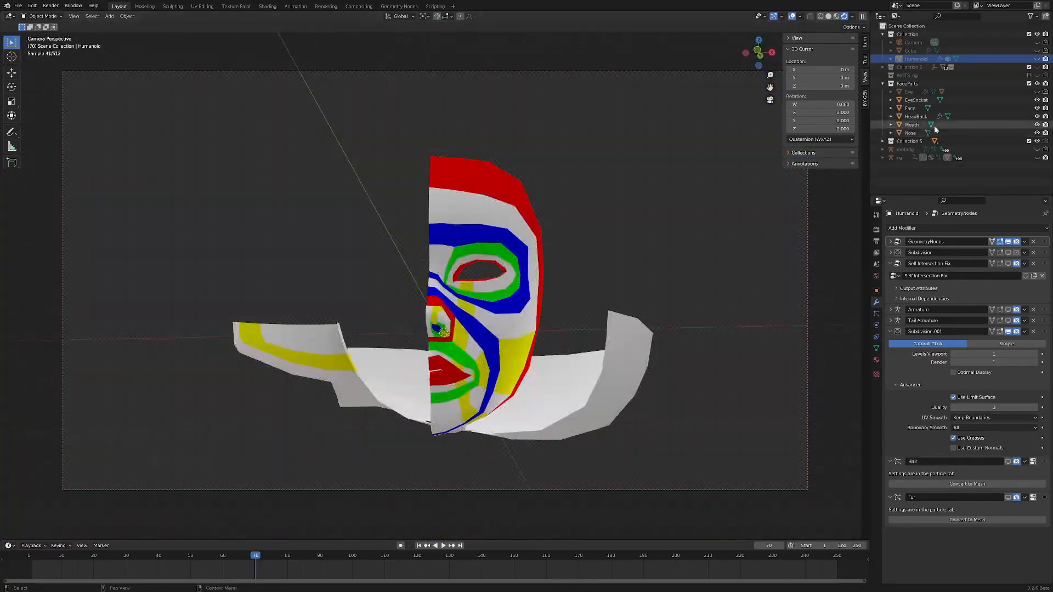
# Hide the HeadBack object and examine the eye socket's fit in the face from front and side.
pyautogui.click(1037, 117)
pyautogui.scroll(5, 462, 314)
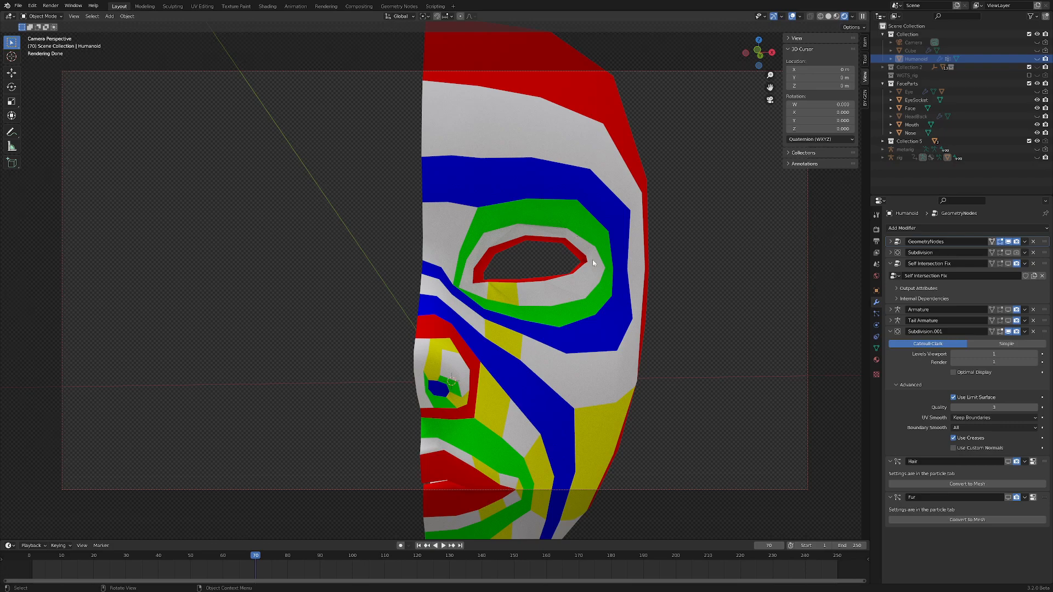
pyautogui.moveTo(577, 300); pyautogui.dragTo(519, 273, button='middle')
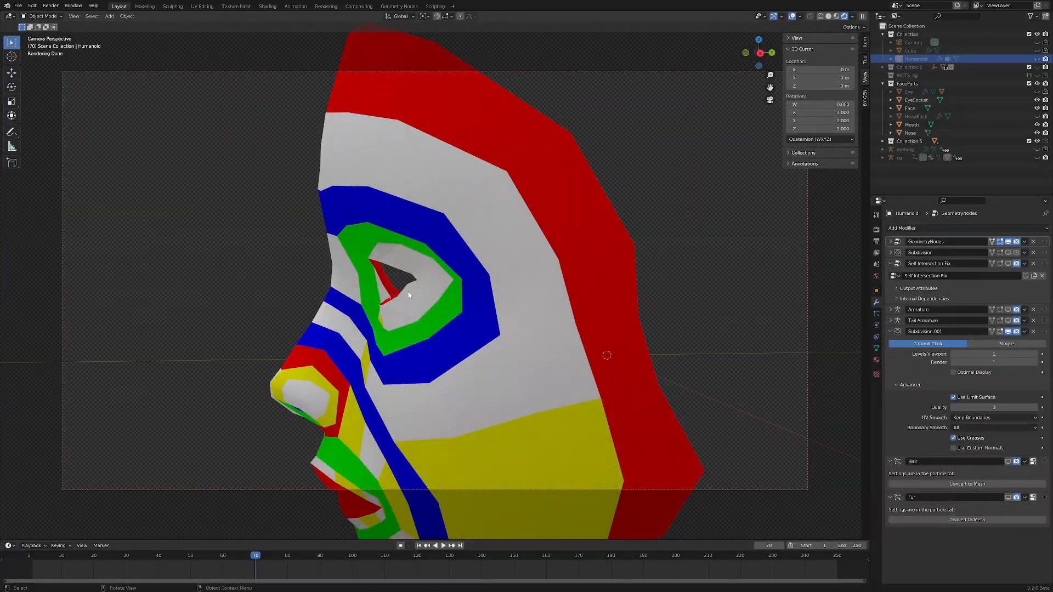
pyautogui.moveTo(408, 295); pyautogui.dragTo(466, 263, button='middle')
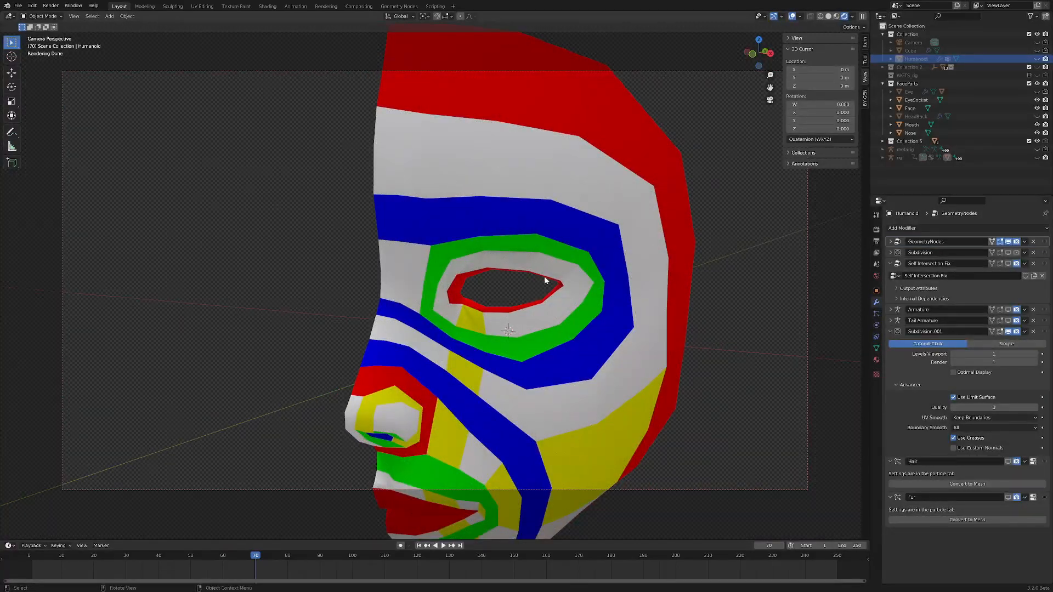
# Examine the colour-coded loops around the eye socket, nose and mouth of the half face from front and side.
pyautogui.moveTo(556, 164); pyautogui.dragTo(488, 280, button='middle')
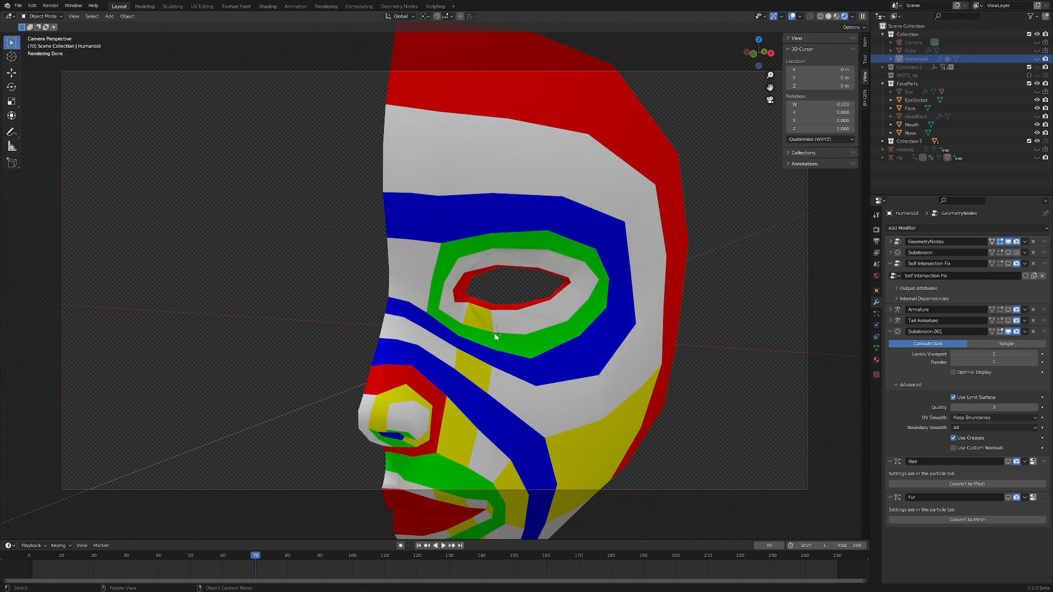
pyautogui.scroll(4, 495, 332)
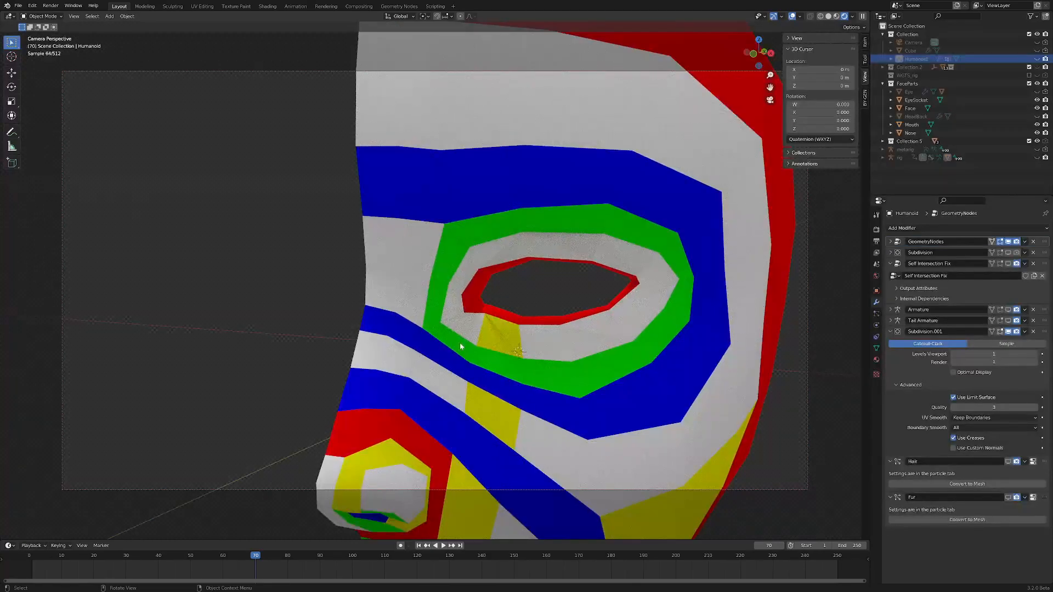
pyautogui.moveTo(622, 254); pyautogui.dragTo(440, 269, button='middle')
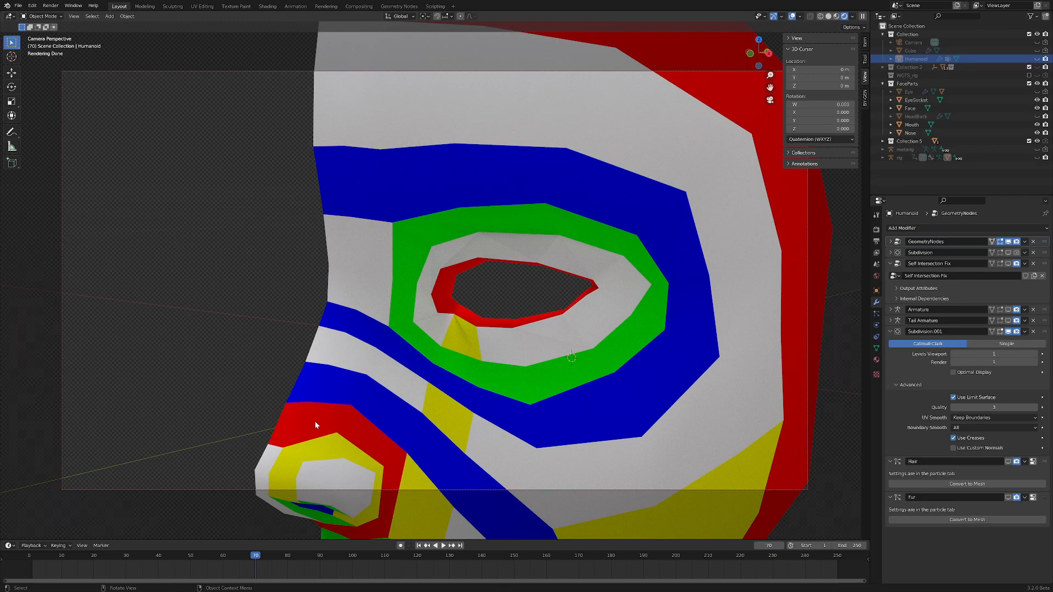
pyautogui.scroll(-1, 315, 422)
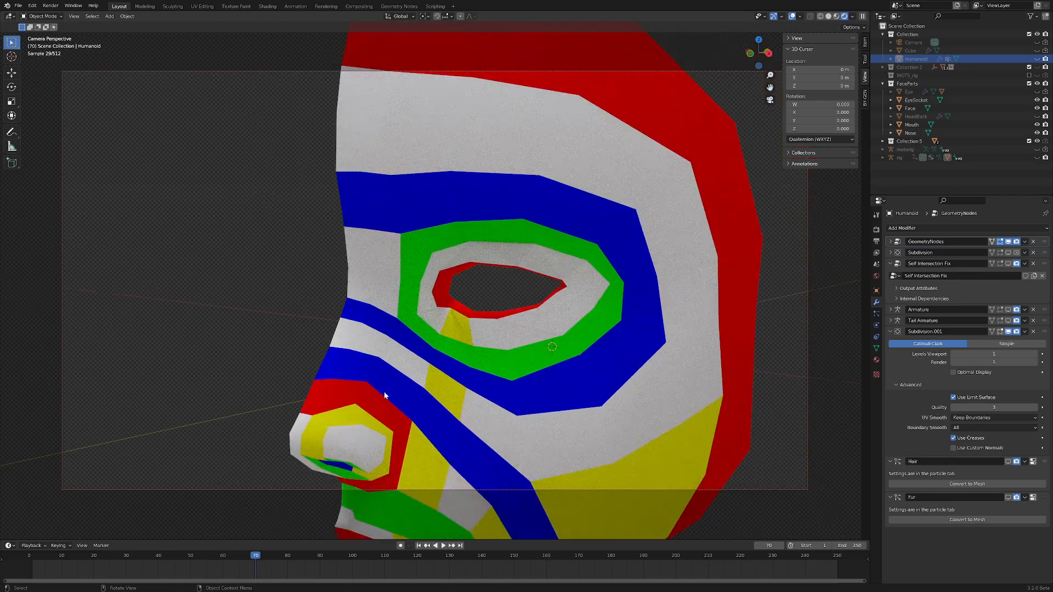
pyautogui.moveTo(385, 395); pyautogui.dragTo(431, 373, button='middle')
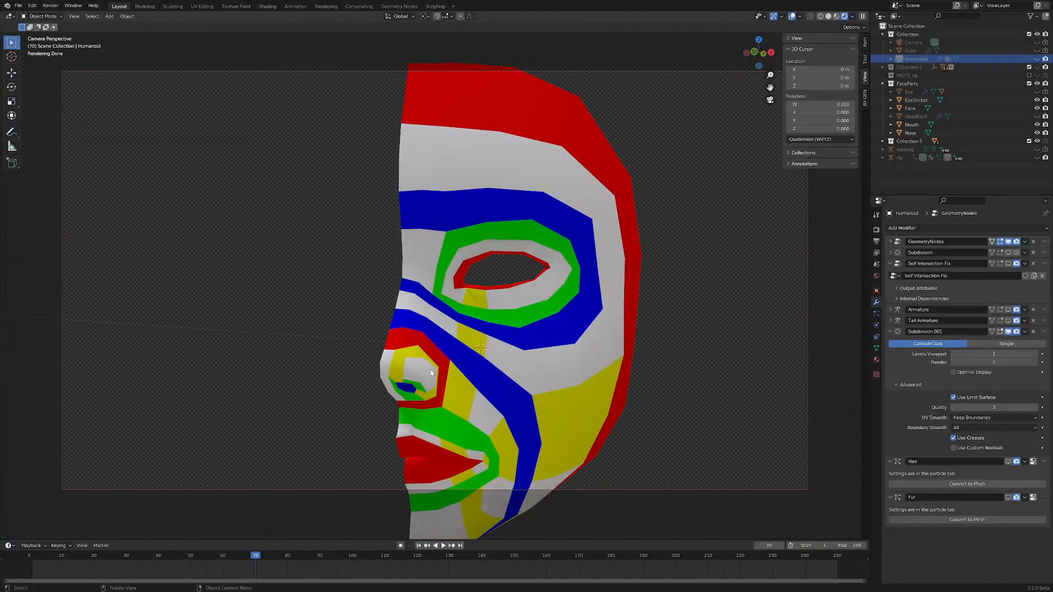
pyautogui.moveTo(410, 443); pyautogui.dragTo(547, 446, button='middle')
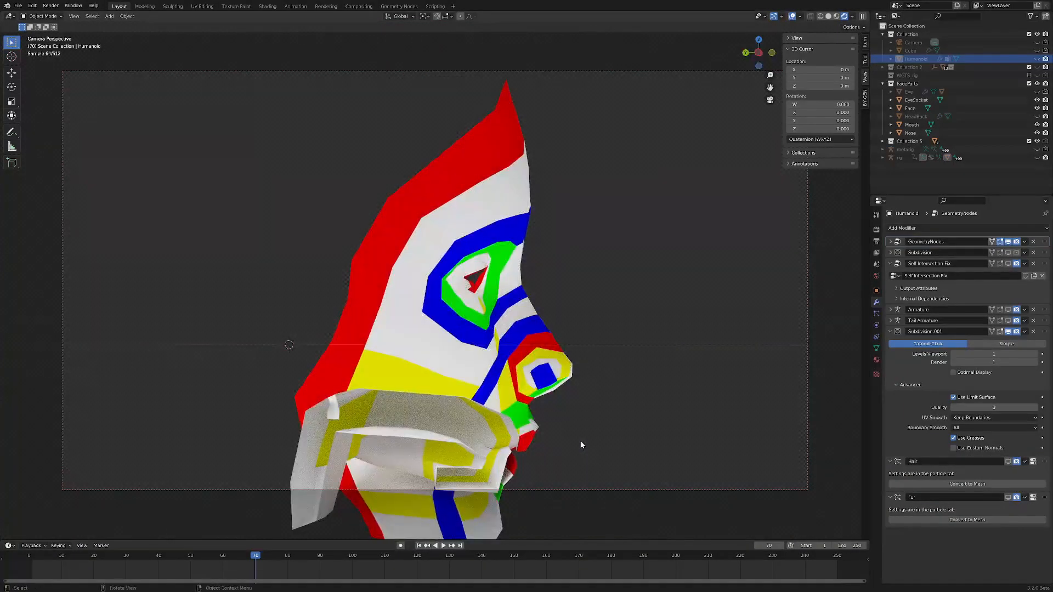
pyautogui.moveTo(623, 428); pyautogui.dragTo(607, 429, button='middle')
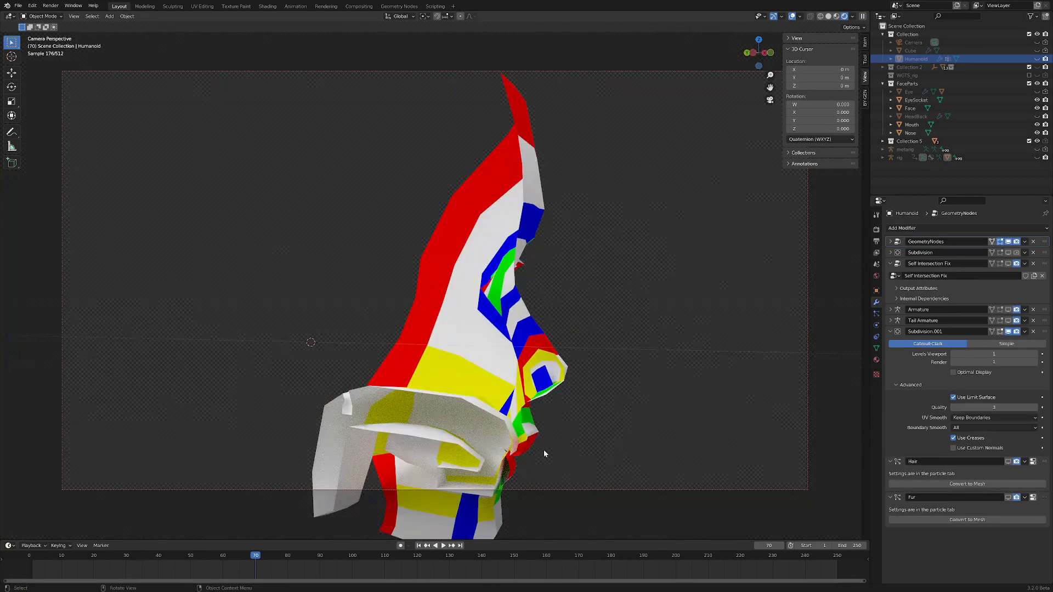
pyautogui.moveTo(557, 447); pyautogui.dragTo(473, 437, button='middle')
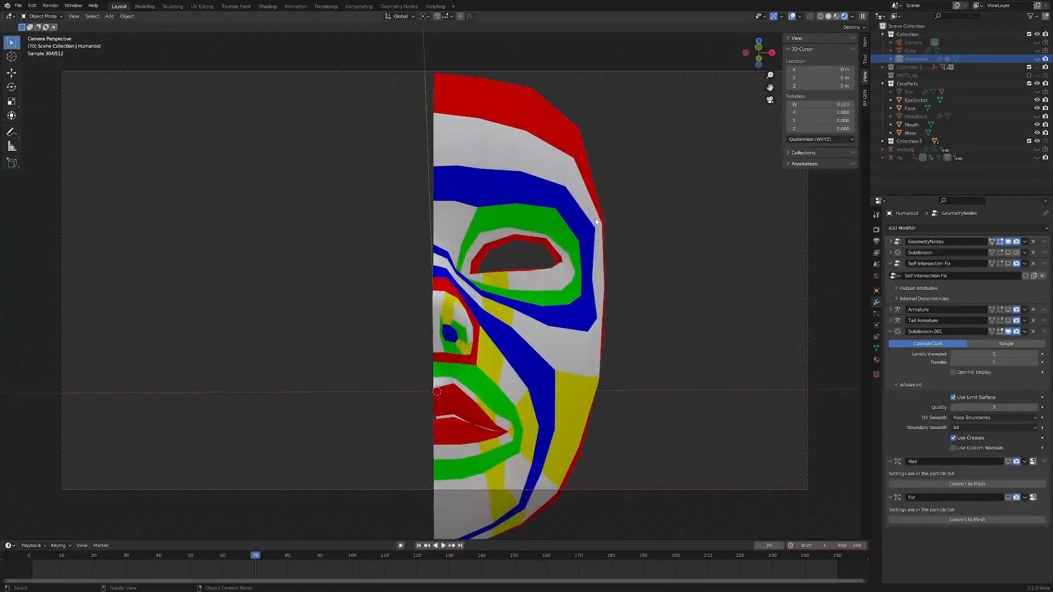
# Switch the viewport to wireframe shading and examine the edge flow of the face parts from the side and front.
pyautogui.click(819, 17)
pyautogui.moveTo(516, 301)
pyautogui.mouseDown(button='middle')
pyautogui.moveTo(587, 311)
pyautogui.moveTo(576, 313)
pyautogui.moveTo(603, 347)
pyautogui.moveTo(578, 346)
pyautogui.mouseUp(button='middle')
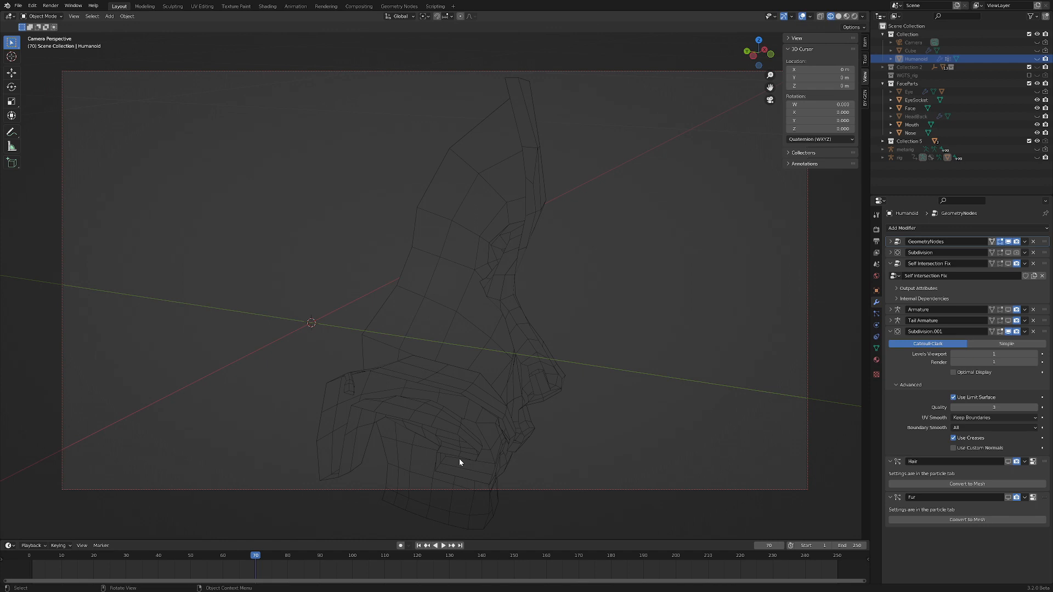
pyautogui.moveTo(458, 458); pyautogui.dragTo(447, 313, button='middle')
pyautogui.moveTo(401, 379); pyautogui.dragTo(500, 308, button='middle')
pyautogui.moveTo(608, 333); pyautogui.dragTo(464, 307, button='middle')
pyautogui.moveTo(429, 382); pyautogui.dragTo(446, 266, button='middle')
pyautogui.moveTo(496, 270); pyautogui.dragTo(354, 272, button='middle')
pyautogui.moveTo(421, 306); pyautogui.dragTo(533, 338, button='middle')
pyautogui.moveTo(468, 268); pyautogui.dragTo(464, 289, button='middle')
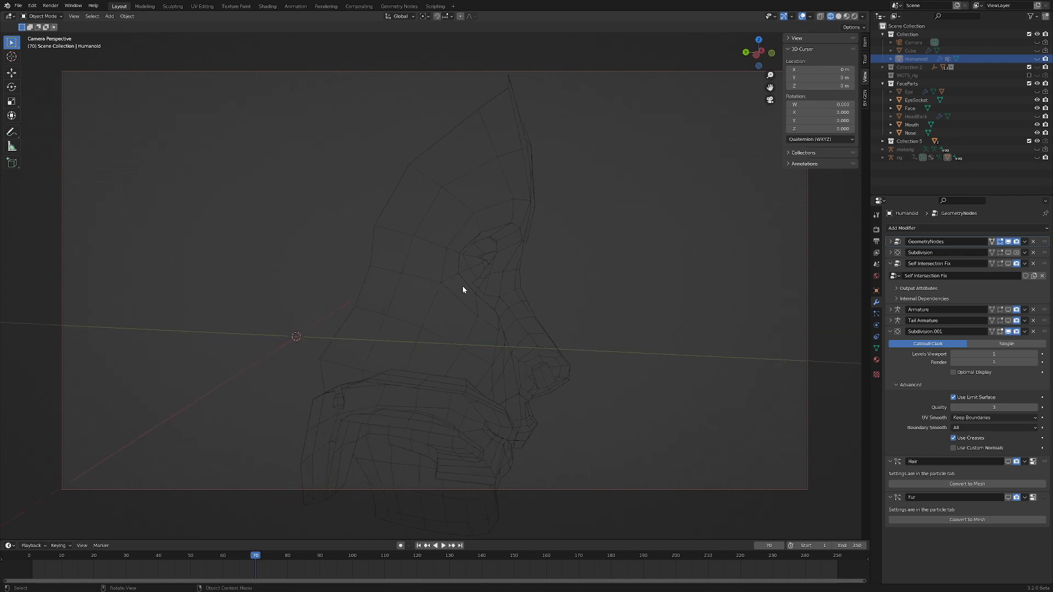
pyautogui.moveTo(522, 275)
pyautogui.mouseDown(button='middle')
pyautogui.moveTo(482, 279)
pyautogui.moveTo(527, 267)
pyautogui.mouseUp(button='middle')
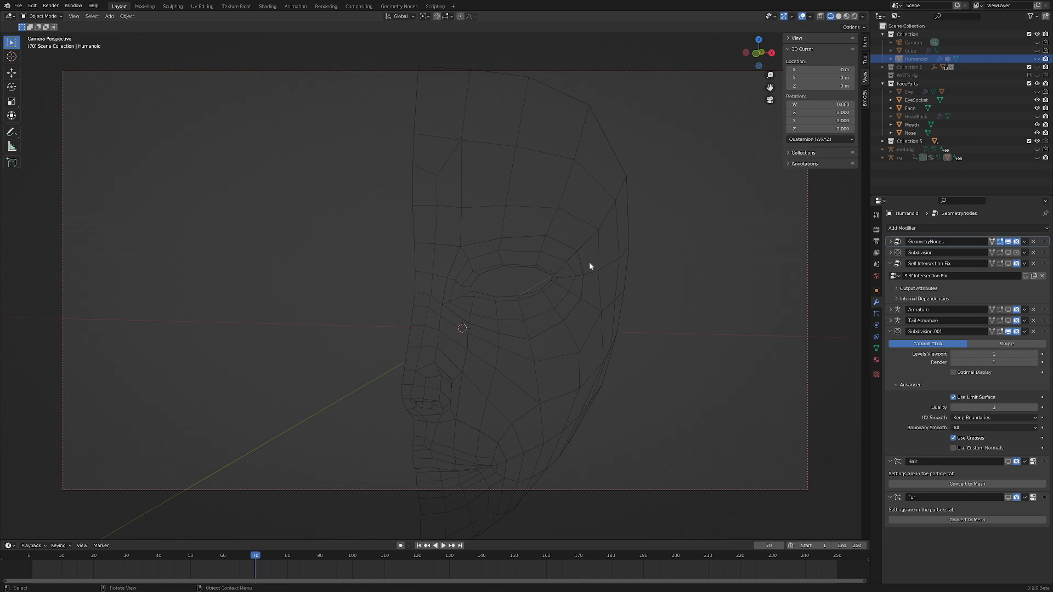
pyautogui.moveTo(590, 266)
pyautogui.mouseDown(button='middle')
pyautogui.moveTo(625, 284)
pyautogui.moveTo(589, 281)
pyautogui.mouseUp(button='middle')
pyautogui.moveTo(508, 264); pyautogui.dragTo(543, 258, button='middle')
# Hide the FaceParts collection and show the Humanoid object, framing both eyes from the front.
pyautogui.click(1036, 84)
pyautogui.click(1037, 59)
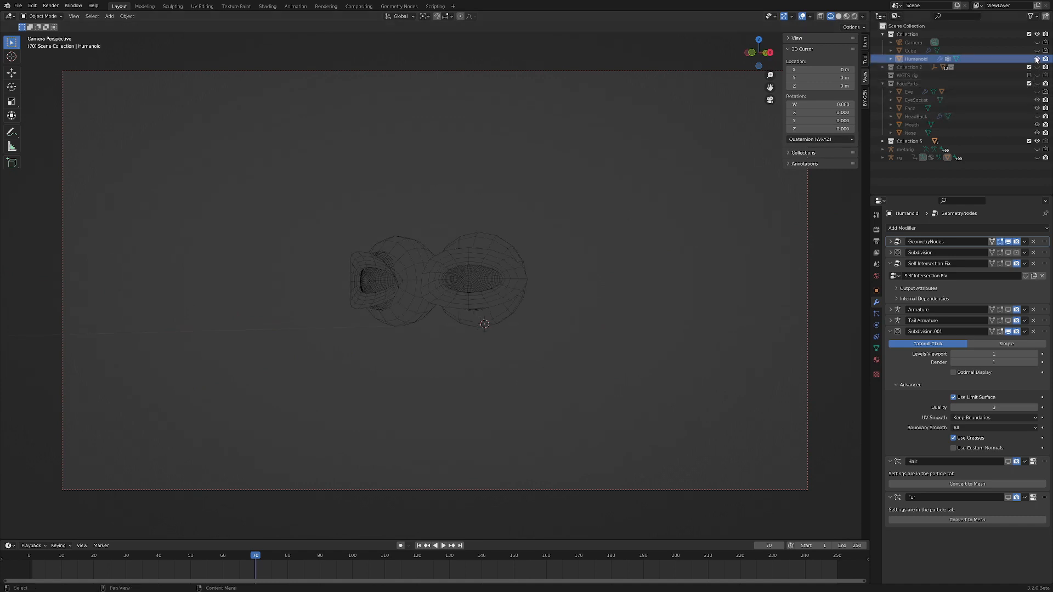
pyautogui.click(1037, 59)
pyautogui.moveTo(575, 254); pyautogui.dragTo(623, 252, button='middle')
pyautogui.scroll(3, 623, 252)
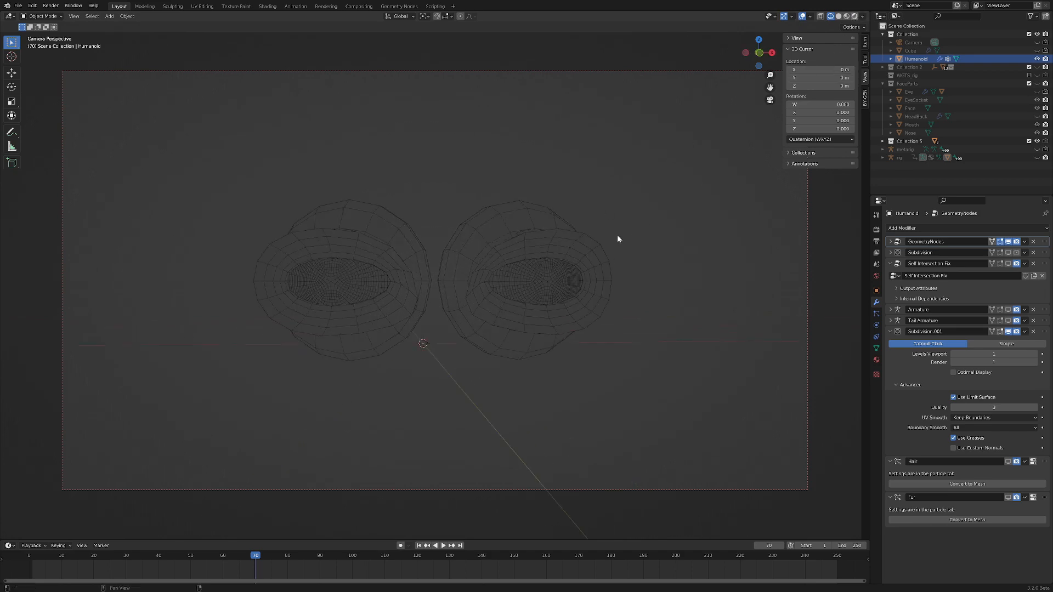
# Return the viewport to rendered shading and view the Humanoid's eyes and eyelids from both sides.
pyautogui.hotkey('shift', 'z')
pyautogui.moveTo(656, 250); pyautogui.dragTo(630, 252, button='middle')
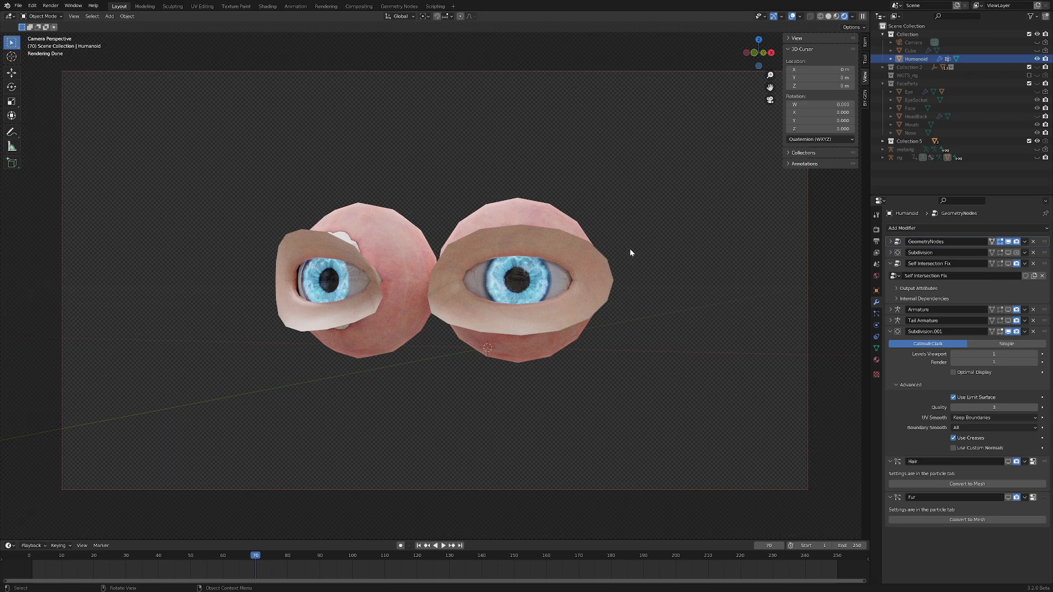
pyautogui.moveTo(408, 194); pyautogui.dragTo(451, 207, button='middle')
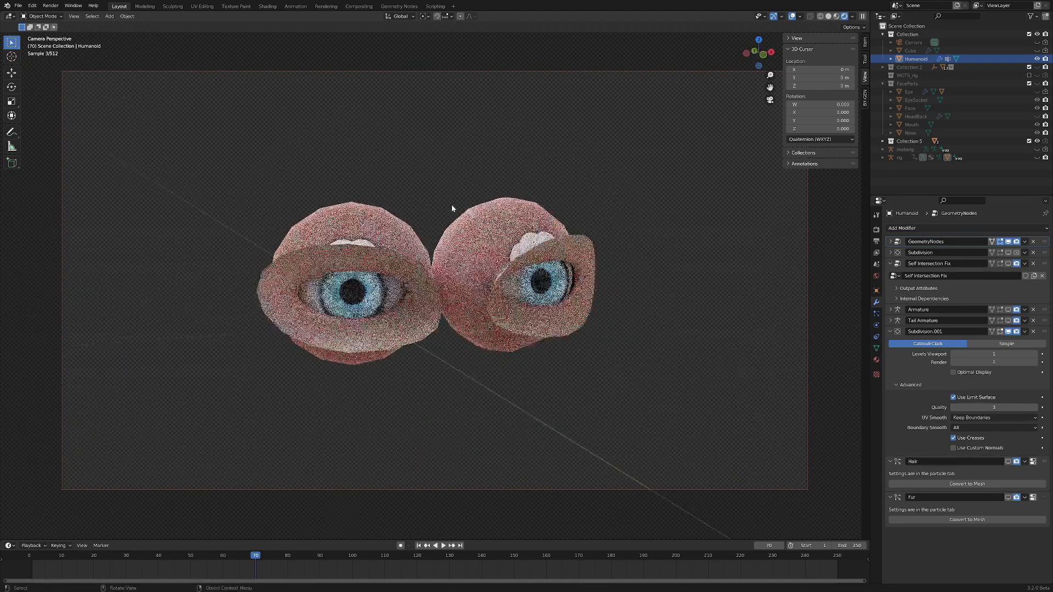